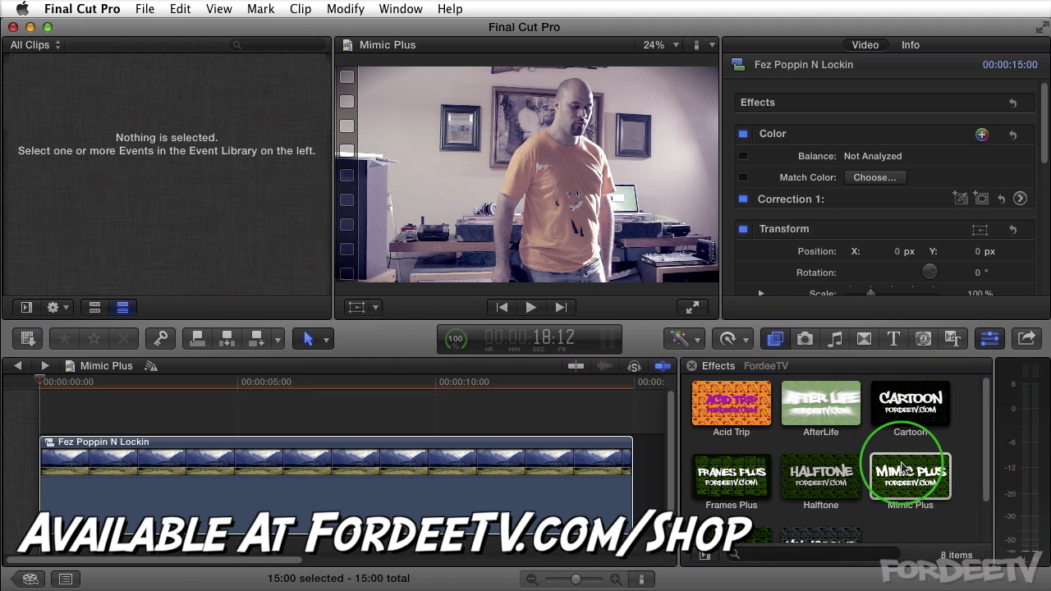
Apply Mimic Plus to the Fez Poppin N Lockin clip, keeping its Effect Angle at 0°.
mouse_move(911, 483)
drag(912, 483, 550, 483)
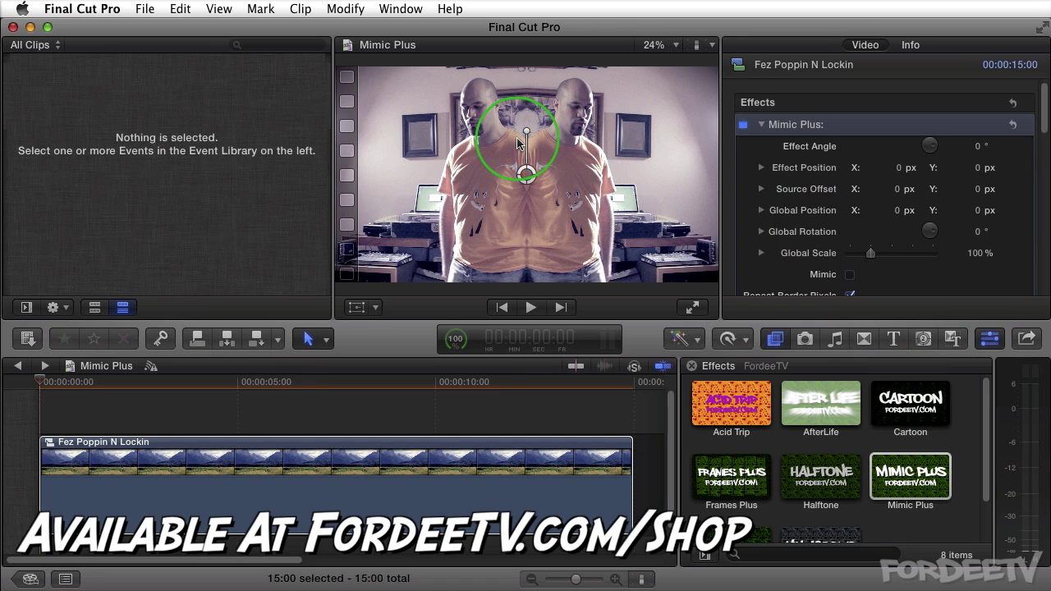
drag(523, 141, 493, 106)
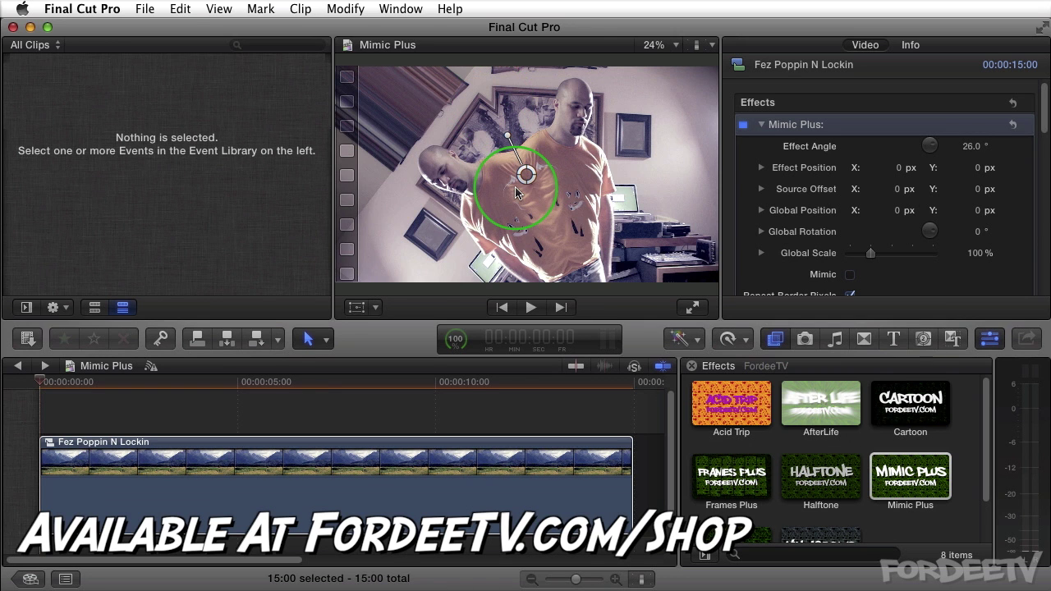
key(super+z)
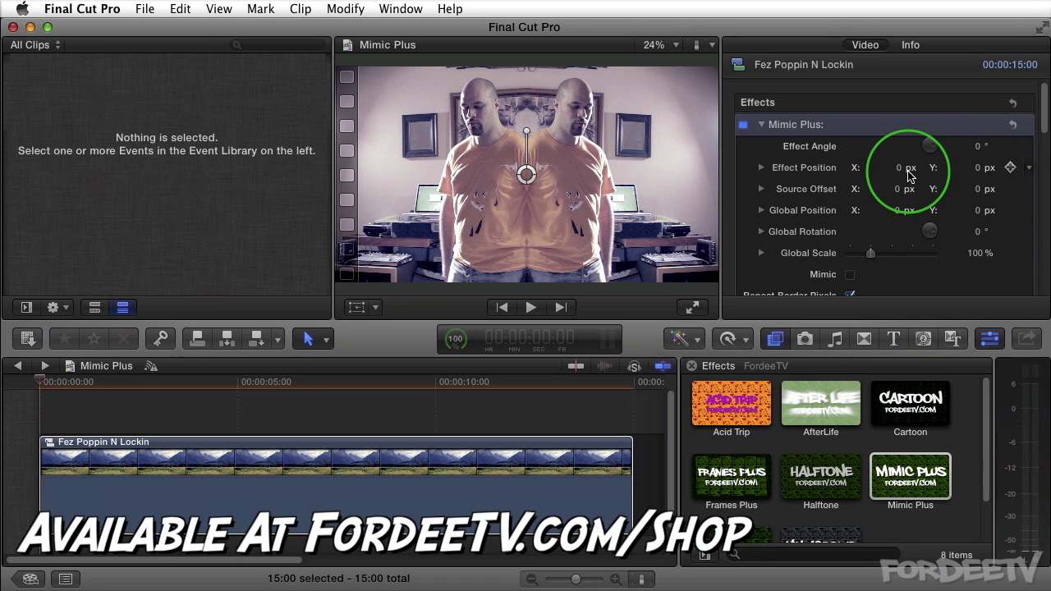
Set Effect Position X and Source Offset X to 0 and Effect Angle to 90°.
drag(898, 168, 892, 189)
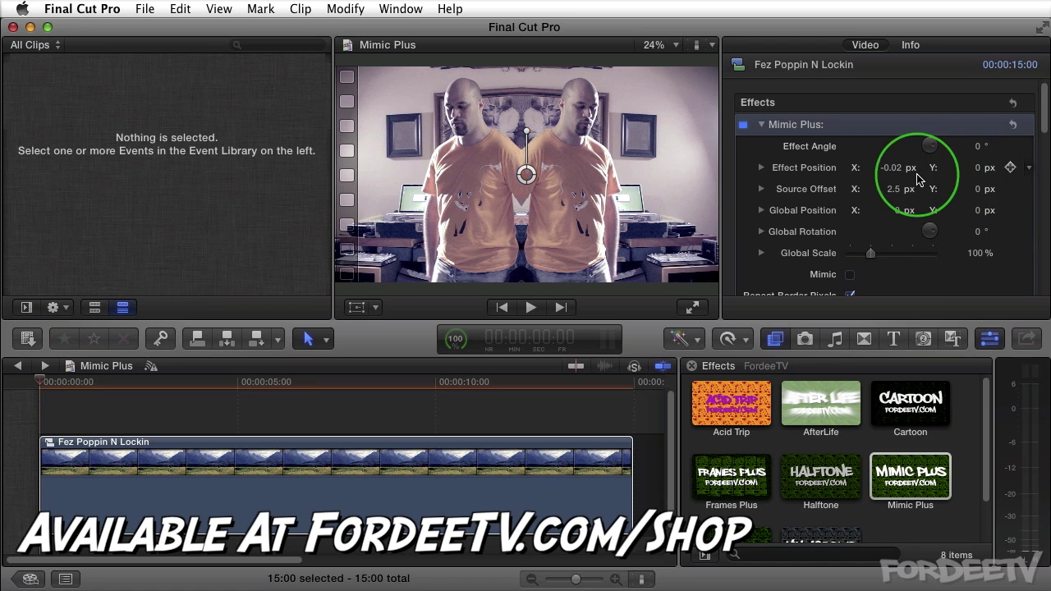
click(891, 168)
text(0)
click(892, 189)
text(0)
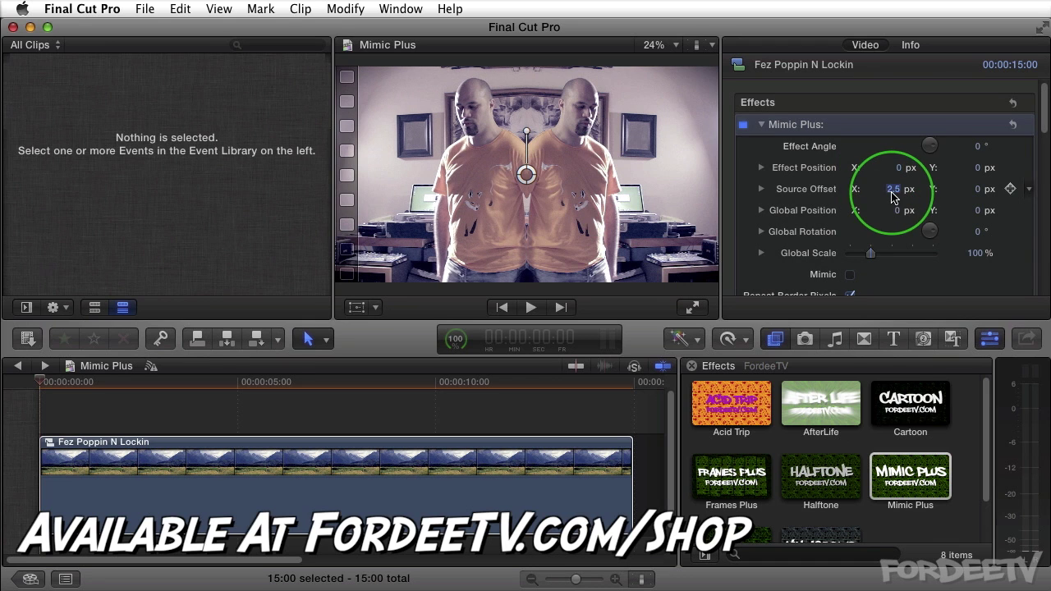
key(Return)
text(9)
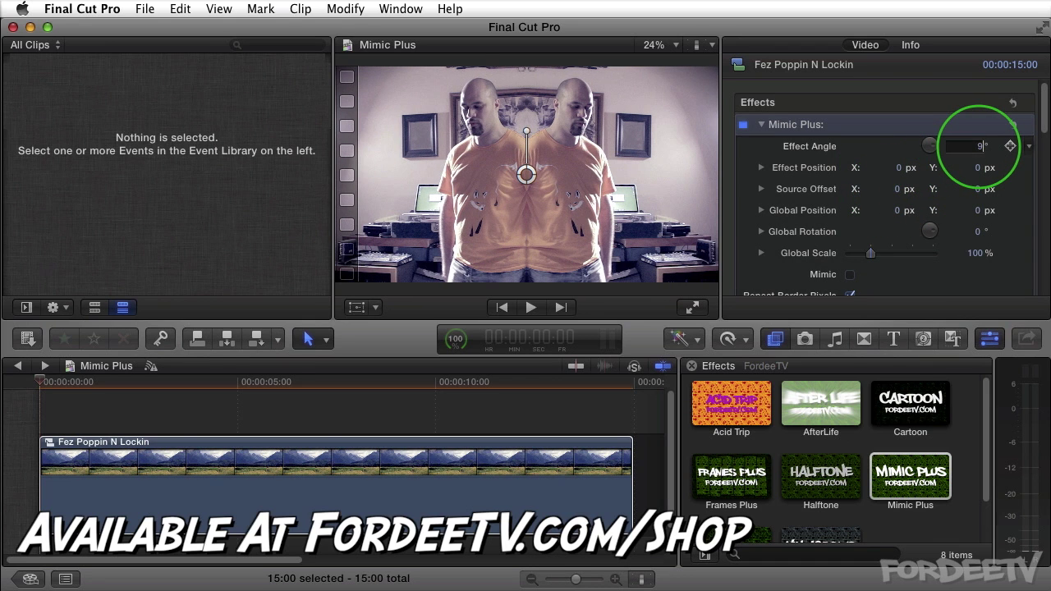
text(0)
key(Return)
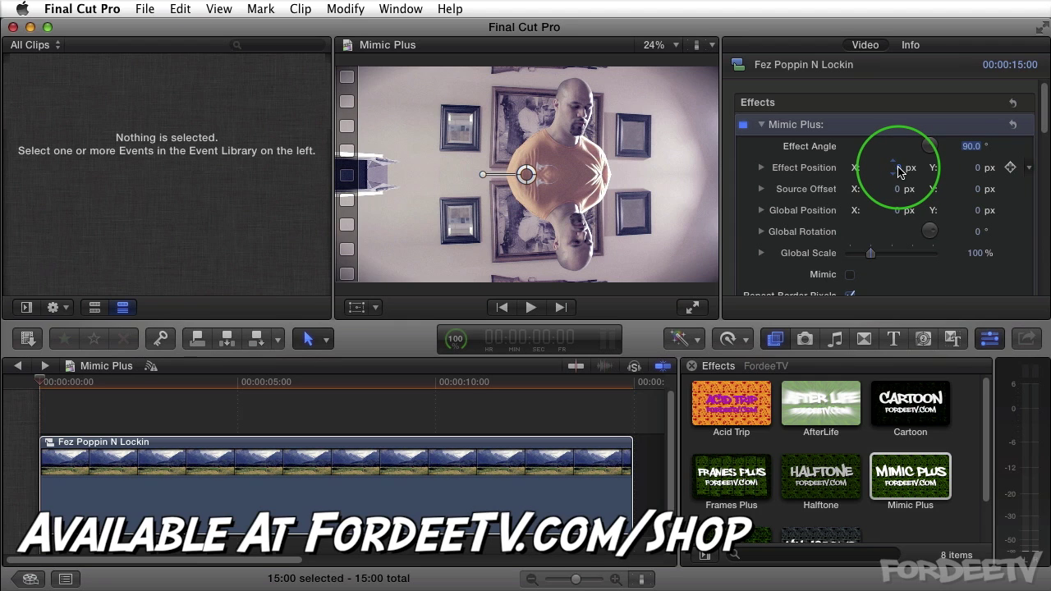
Adjust Effect Position Y and restore the Effect Angle to exactly 90°.
drag(970, 170, 970, 170)
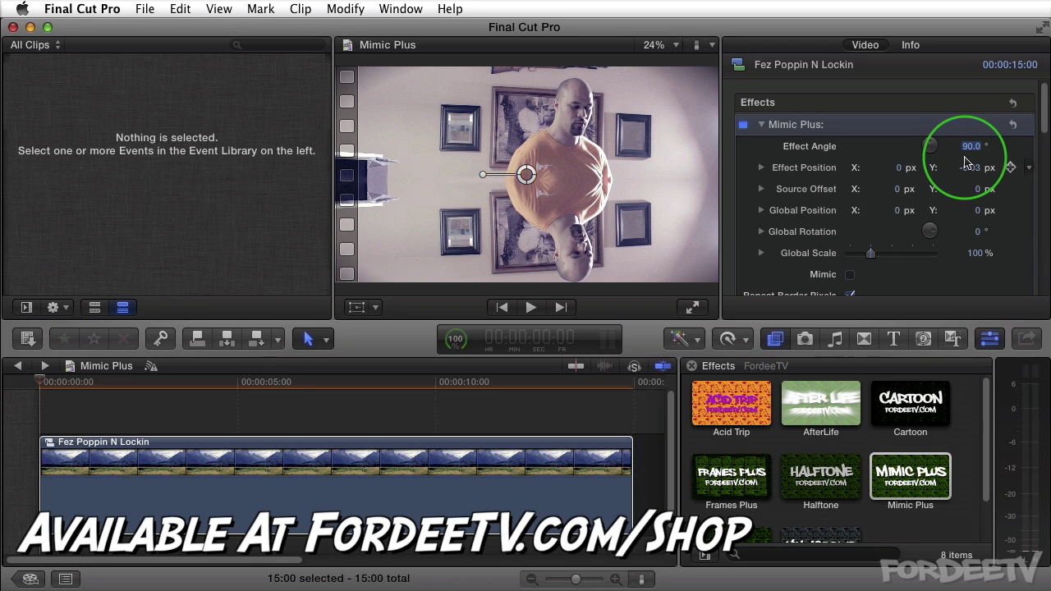
drag(972, 146, 971, 146)
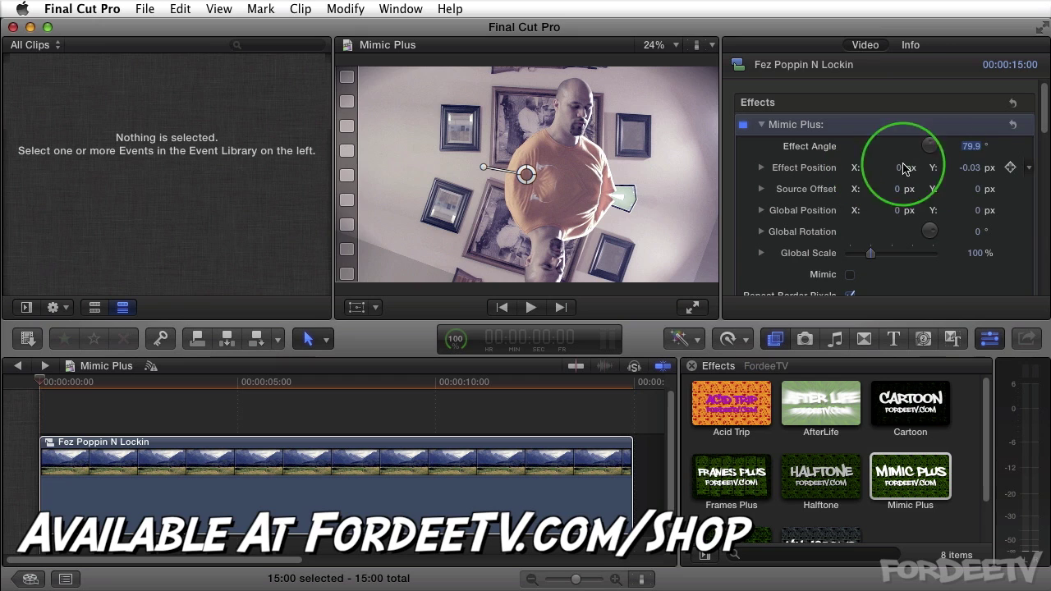
click(972, 147)
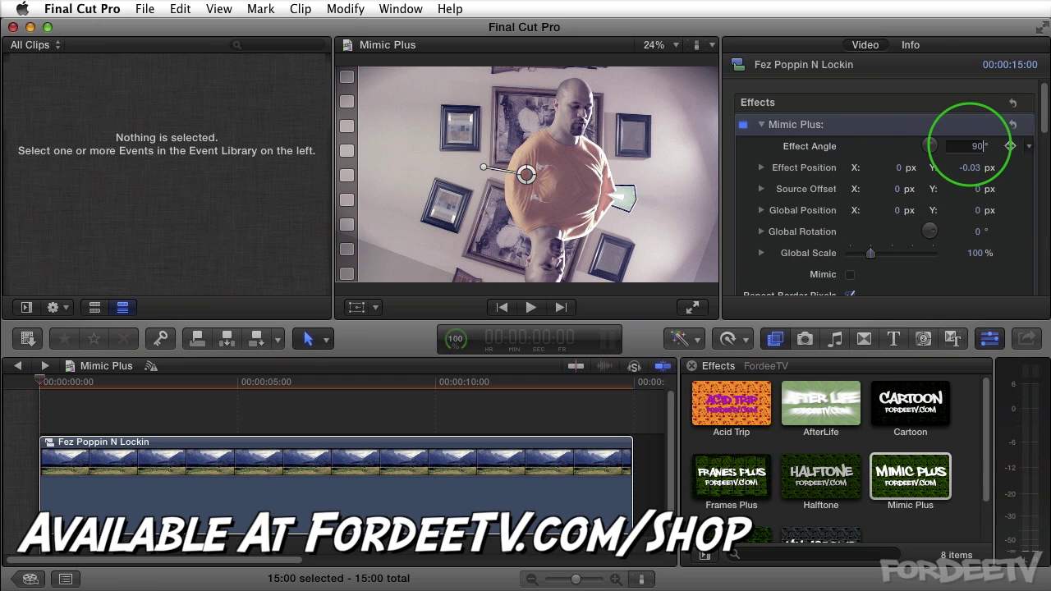
text(90)
key(Return)
Scale the mirrored image to 110% and nudge Global Position X, leaving rotation at 0°.
drag(971, 171, 974, 188)
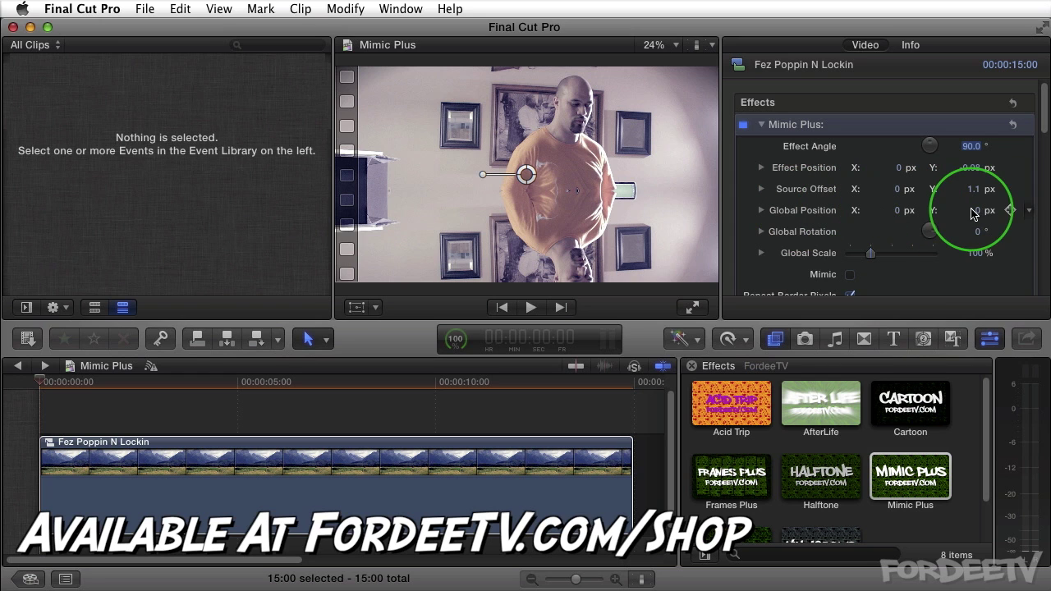
drag(877, 257, 874, 256)
drag(897, 215, 889, 211)
drag(974, 231, 981, 238)
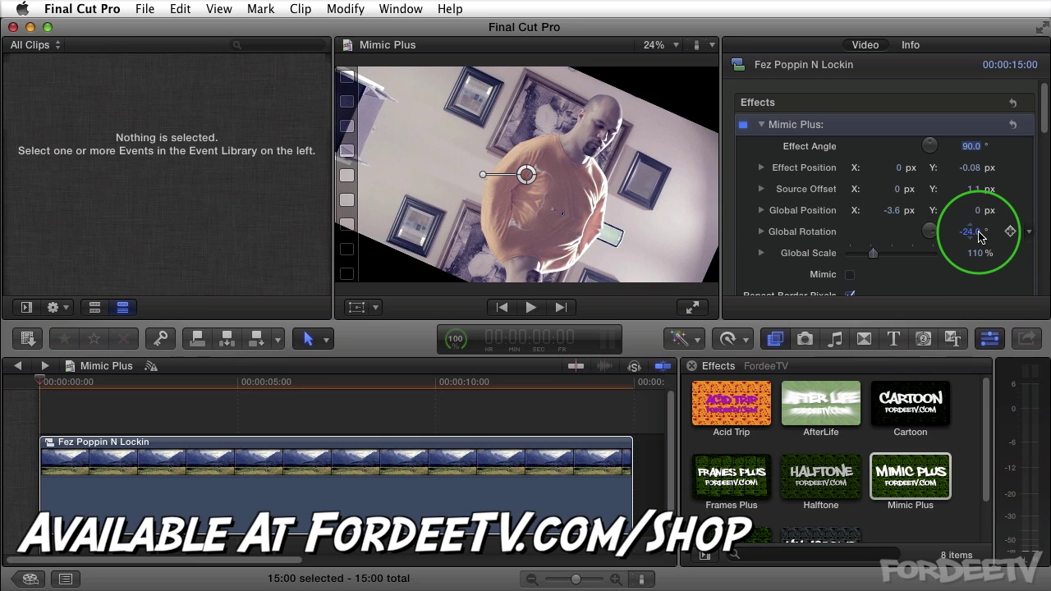
key(super+z)
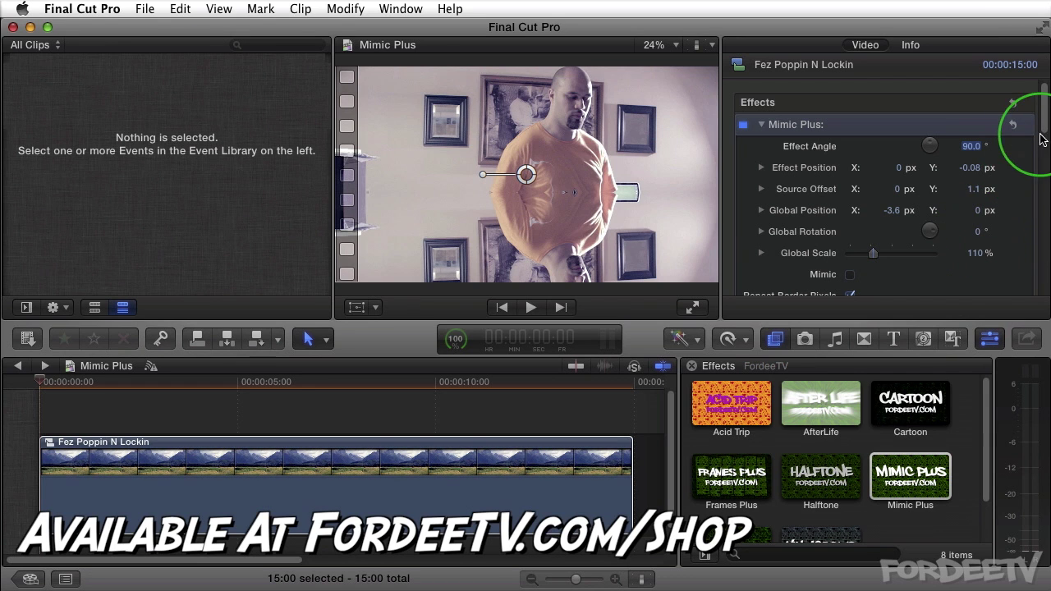
Compare the look with Mimic on and off, then reset all Mimic Plus settings to defaults.
scroll(1045, 131, down, 3)
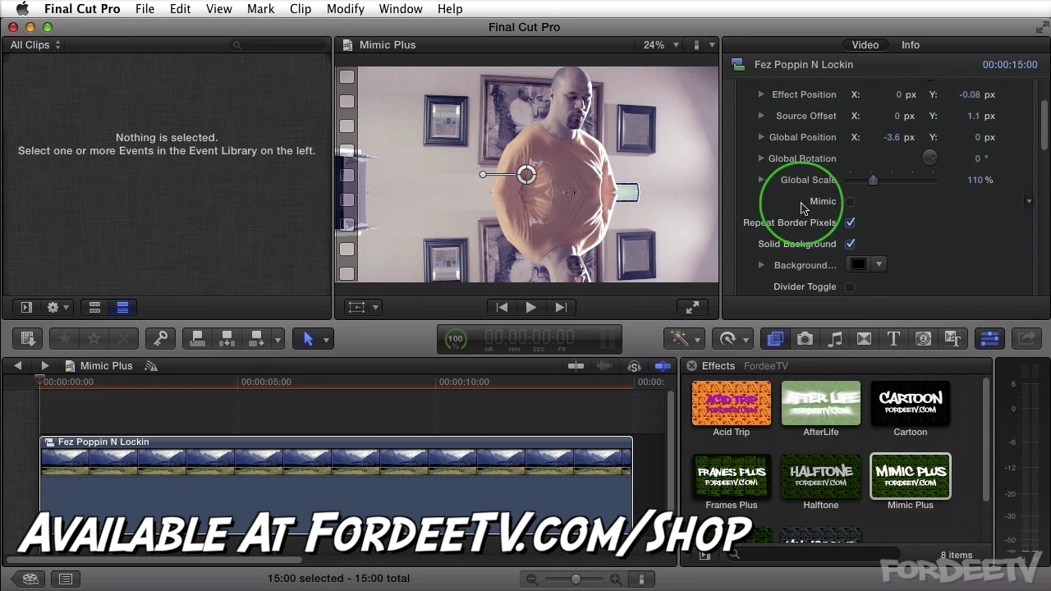
click(851, 203)
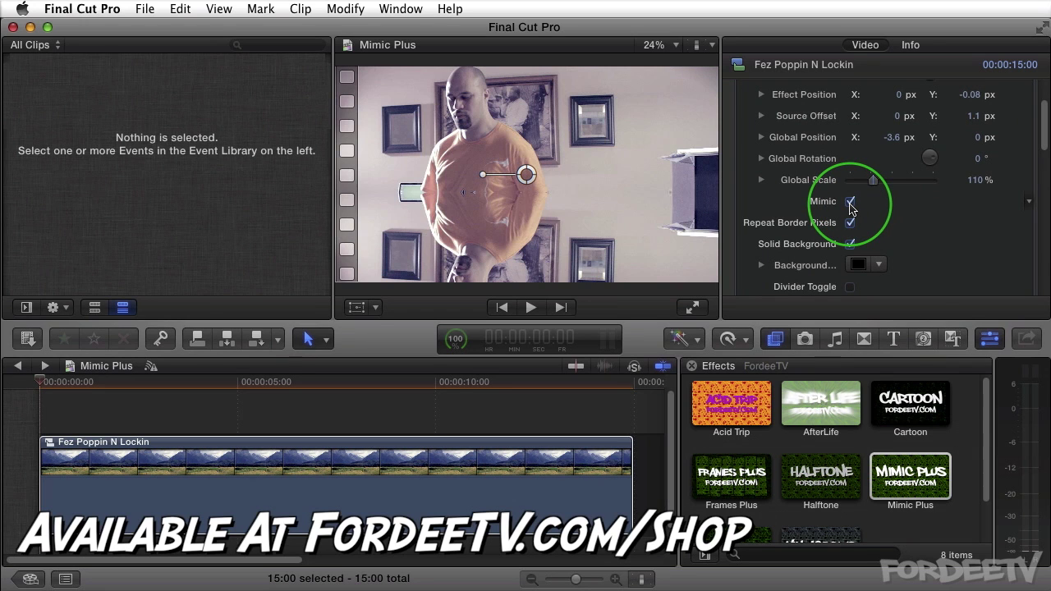
click(850, 202)
click(851, 203)
click(851, 203)
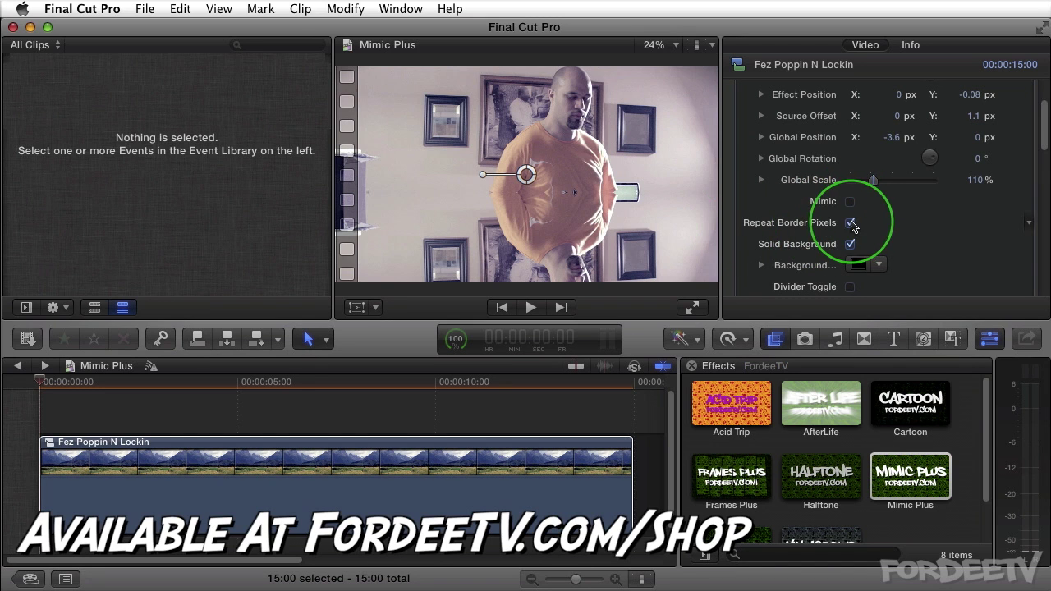
scroll(1045, 150, up, 3)
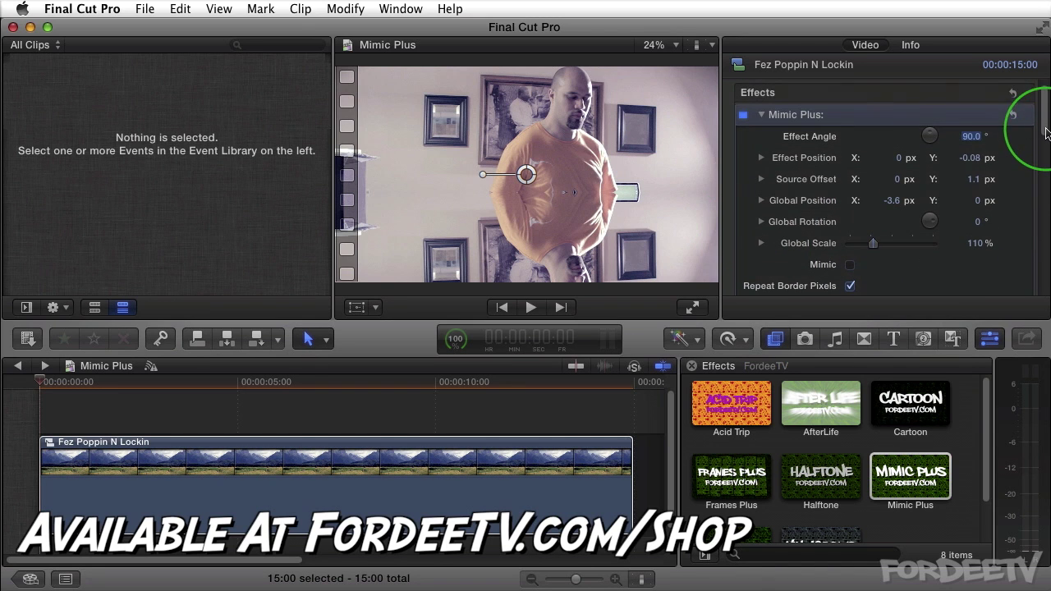
click(1016, 94)
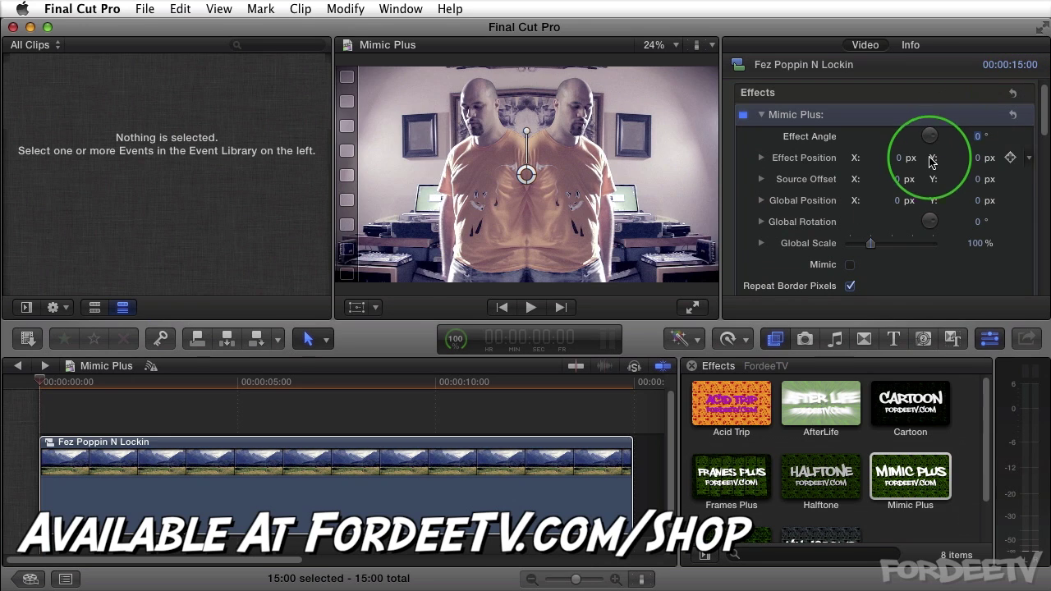
Shift Effect Position X to 0.24 px and turn off Repeat Border Pixels.
drag(891, 160, 892, 160)
drag(526, 174, 400, 181)
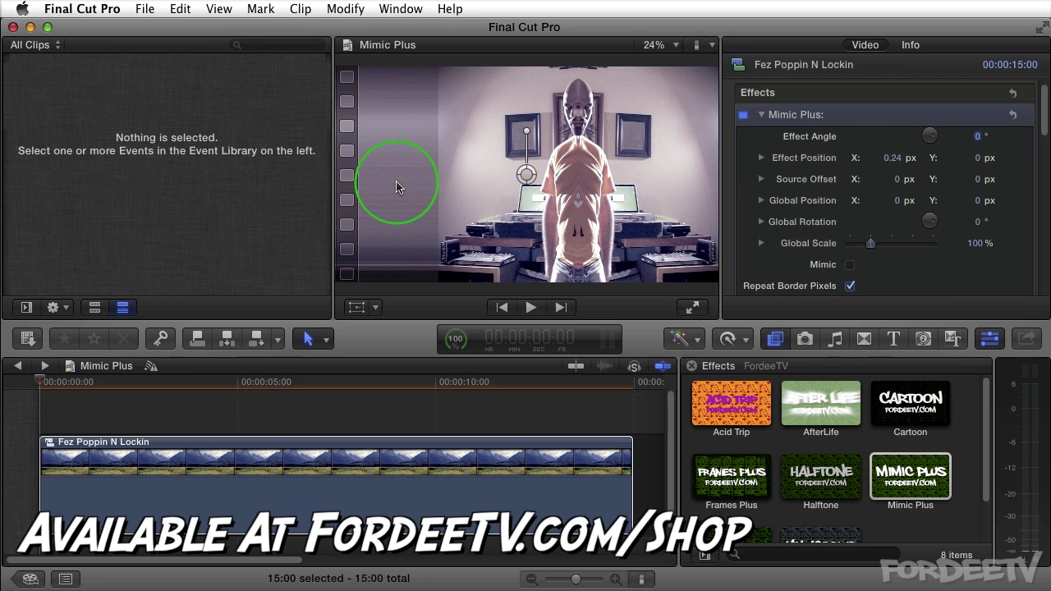
scroll(1035, 119, down, 6)
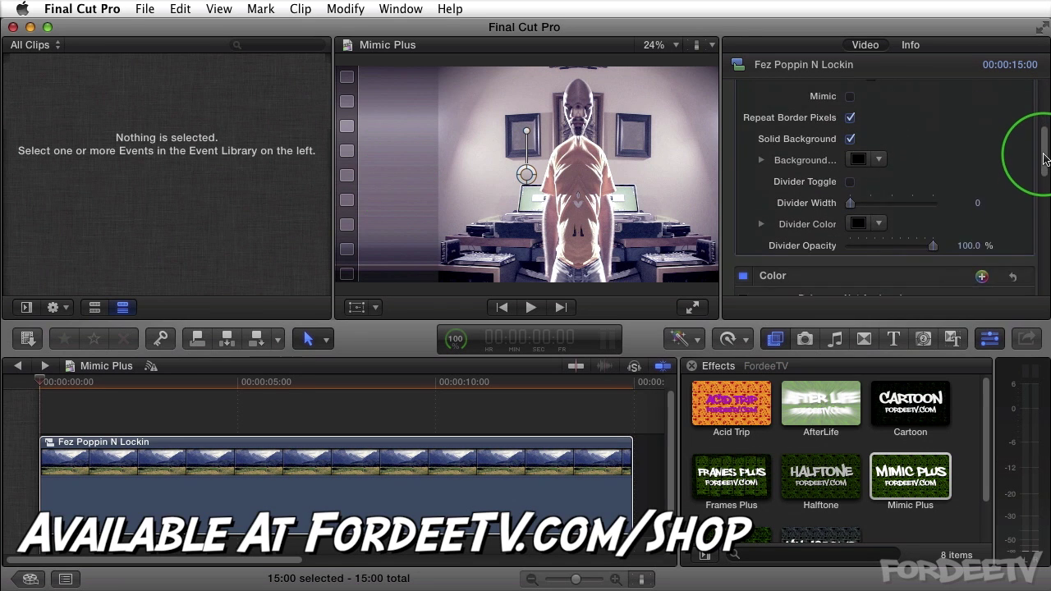
scroll(944, 176, up, 2)
click(850, 164)
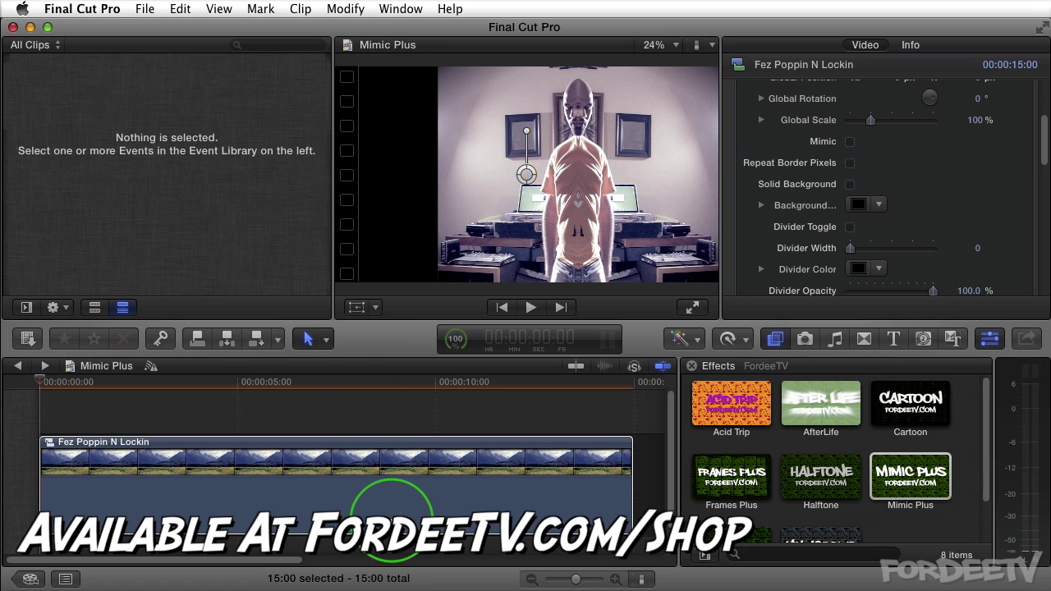
Enable Solid Background and eyedrop a pinkish-mauve background colour from the video.
click(850, 184)
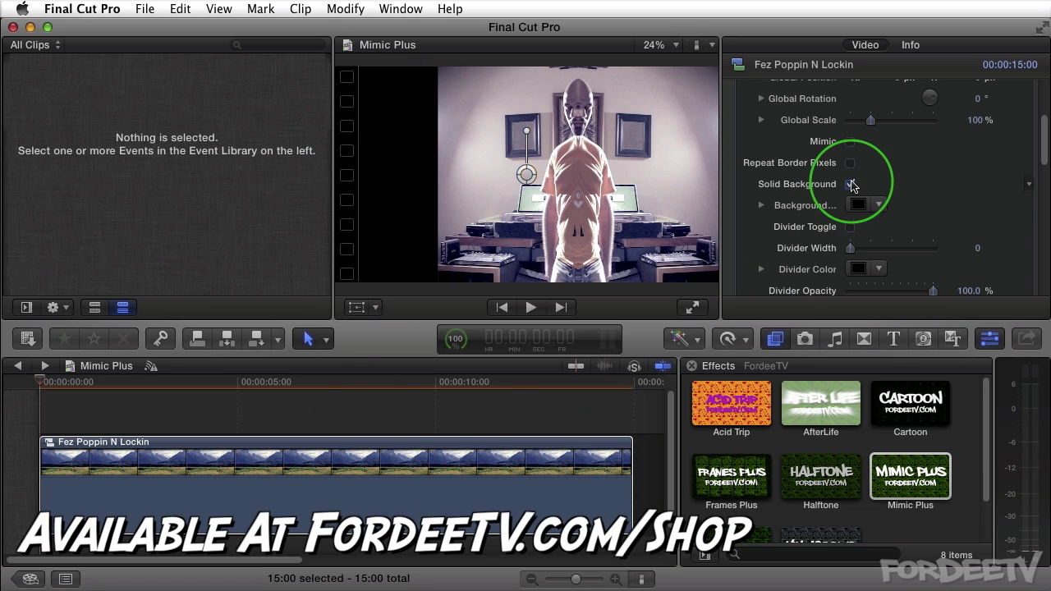
click(859, 206)
click(491, 271)
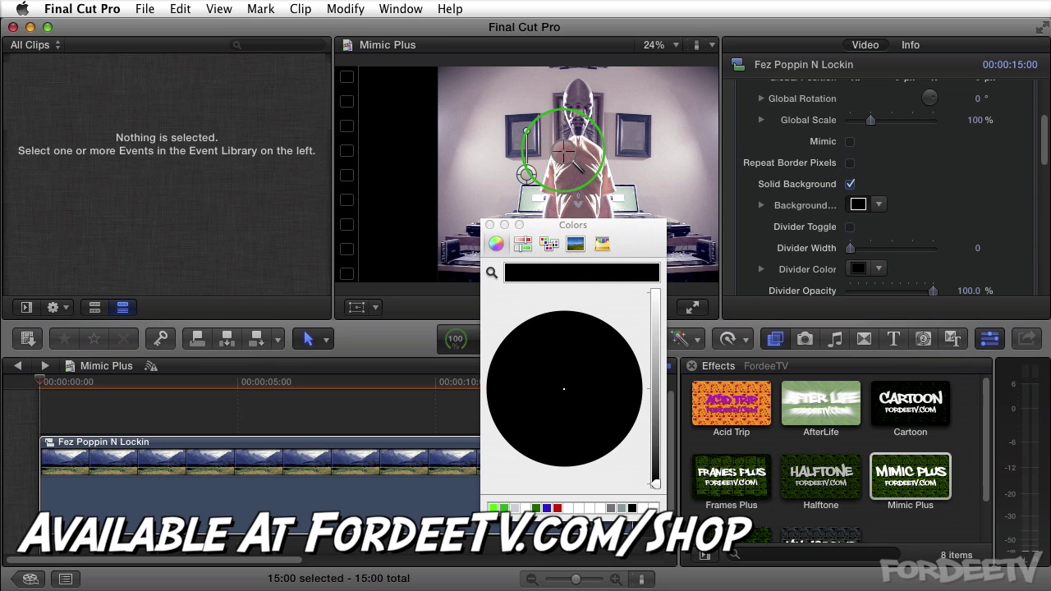
click(538, 139)
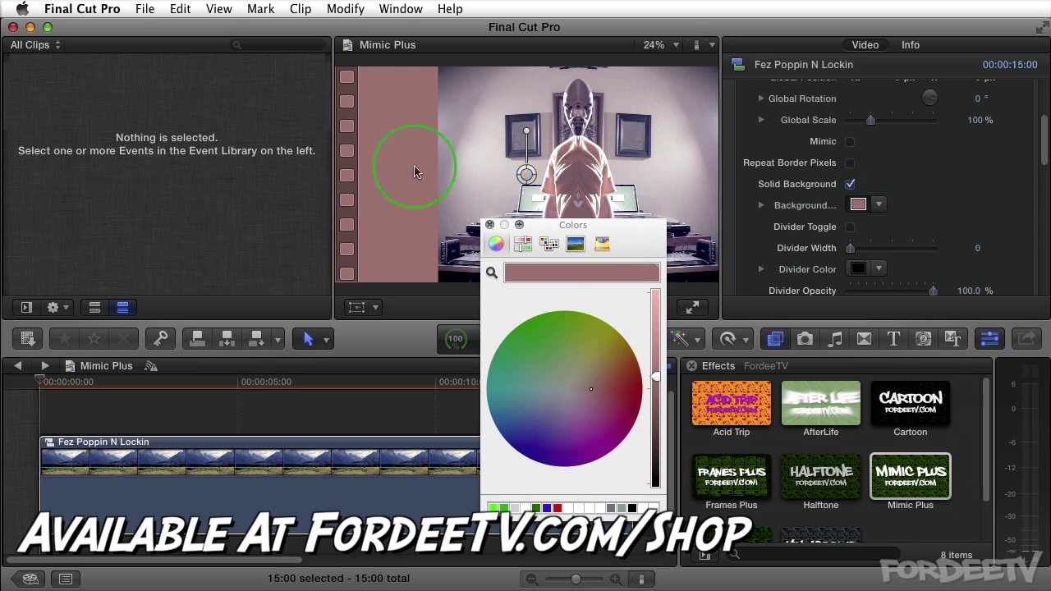
click(489, 224)
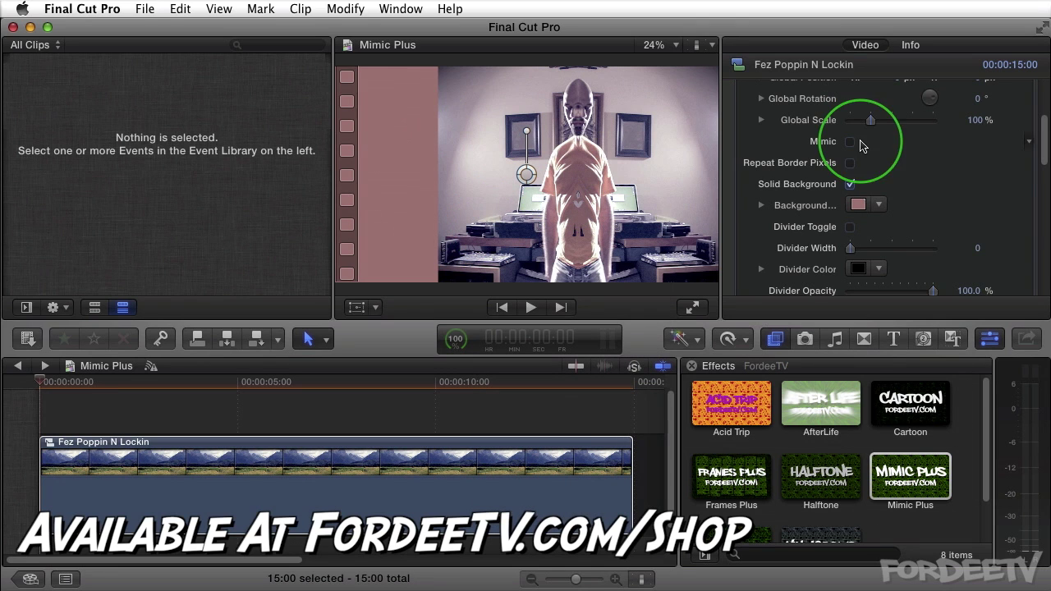
Turn Solid Background off and re-enable Repeat Border Pixels.
click(850, 184)
click(850, 162)
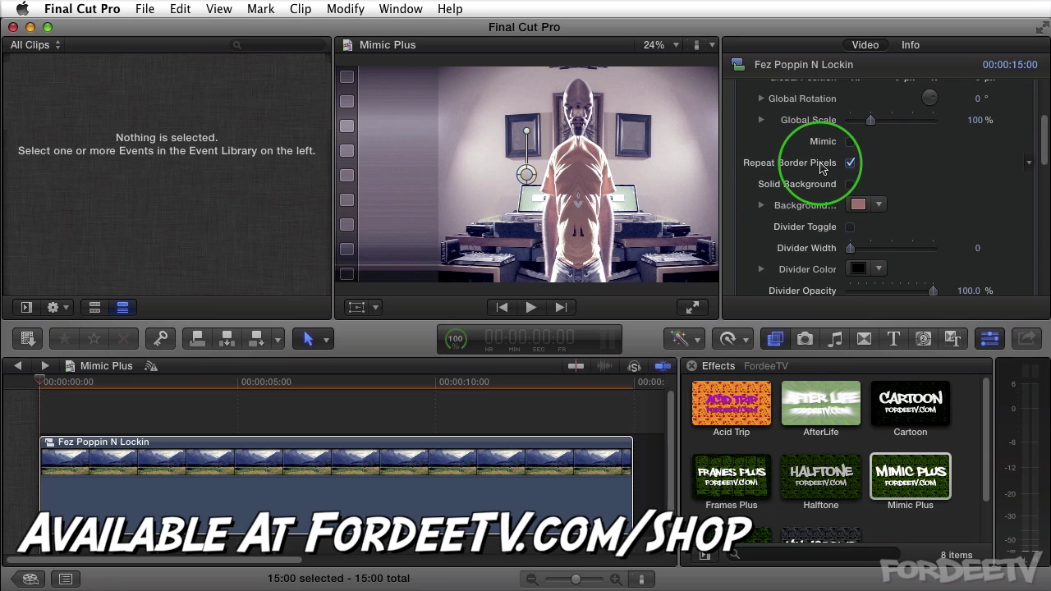
drag(1047, 159, 1047, 174)
Add a light-grey divider, width 22.57 at 29.44% opacity, and tilt the mirror diagonally.
click(850, 159)
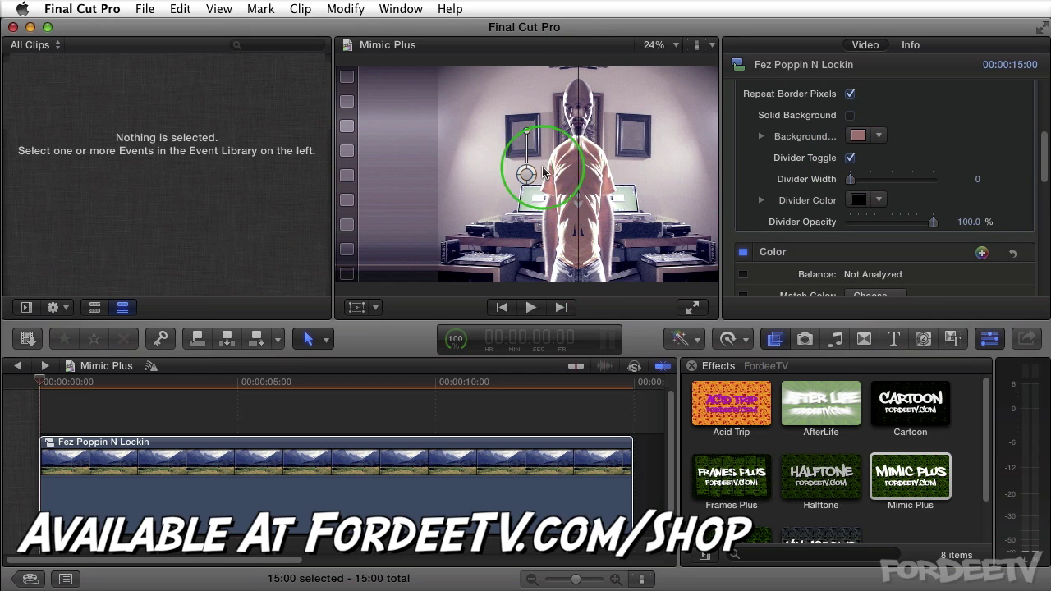
mouse_move(852, 180)
mouse_down()
mouse_move(998, 177)
mouse_move(867, 179)
mouse_up()
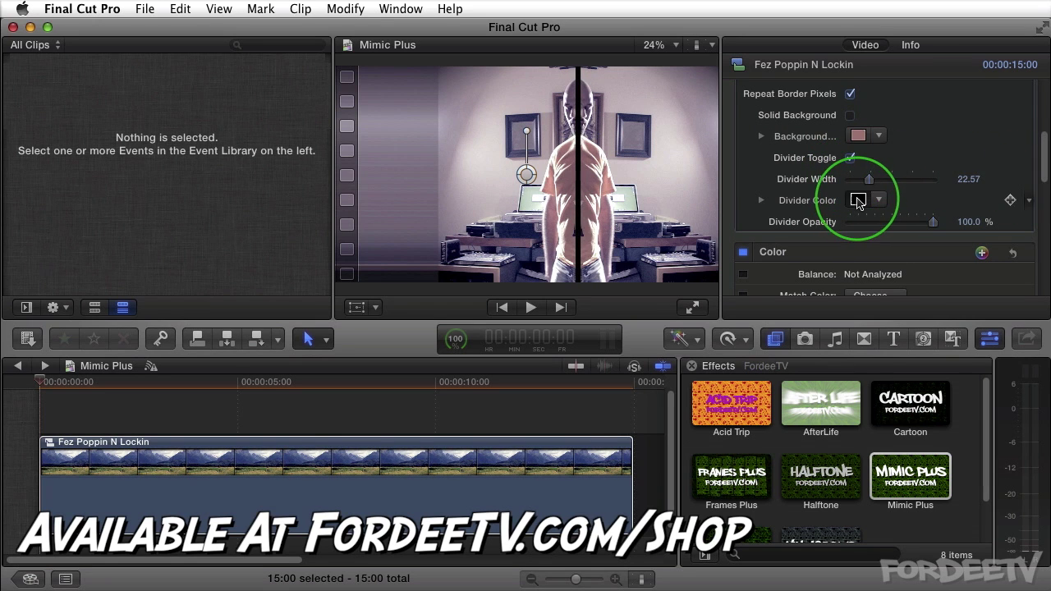
click(858, 200)
click(492, 273)
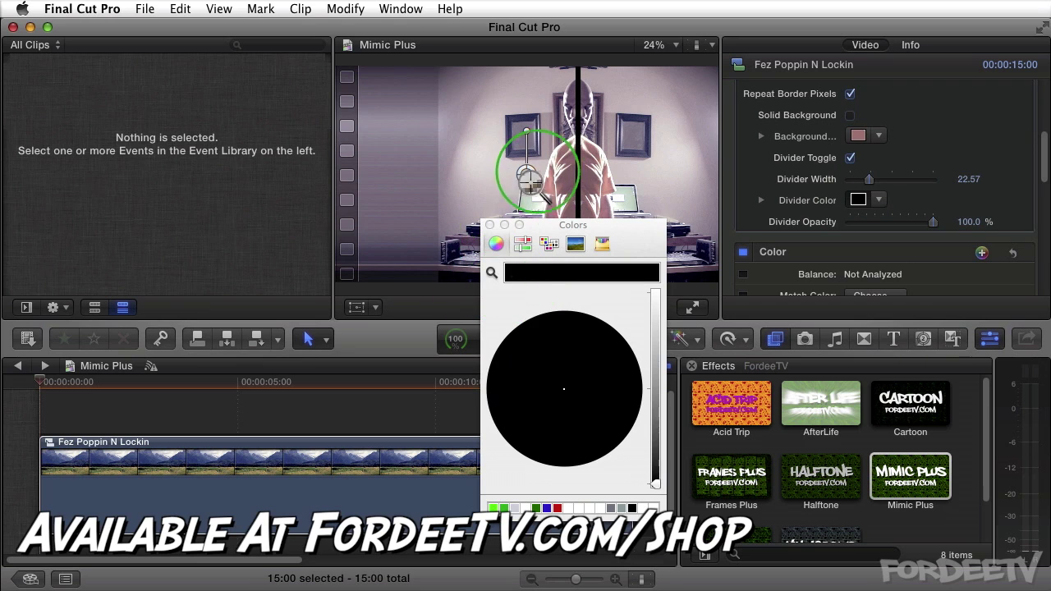
click(482, 182)
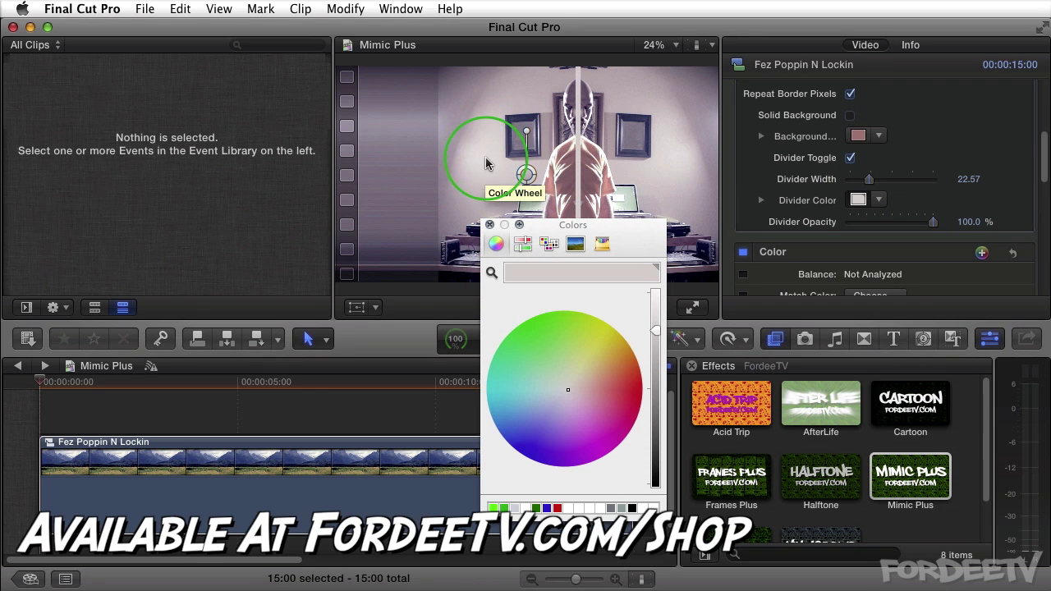
click(490, 224)
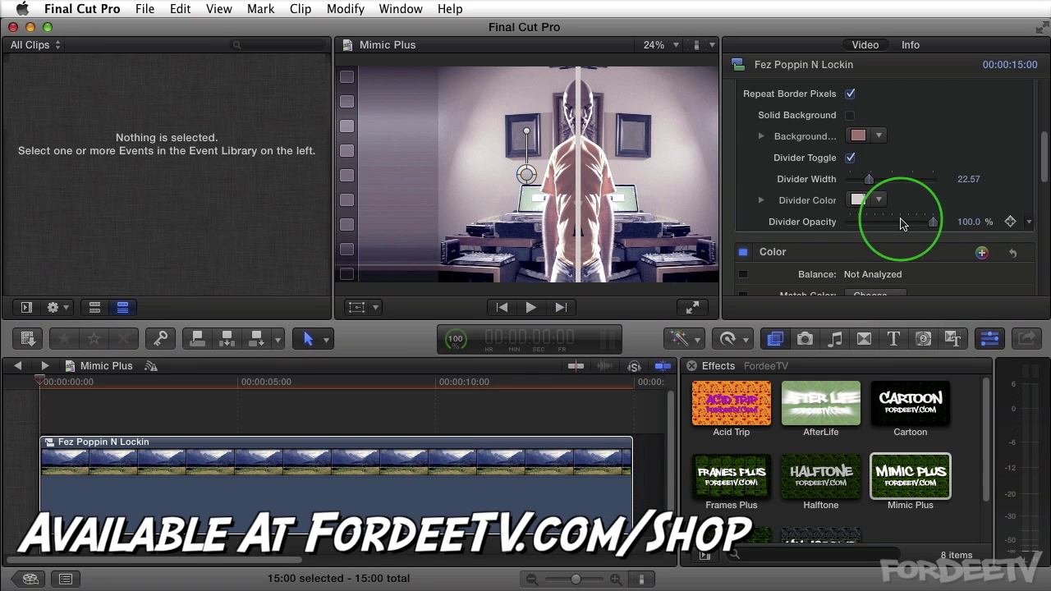
drag(934, 225, 874, 228)
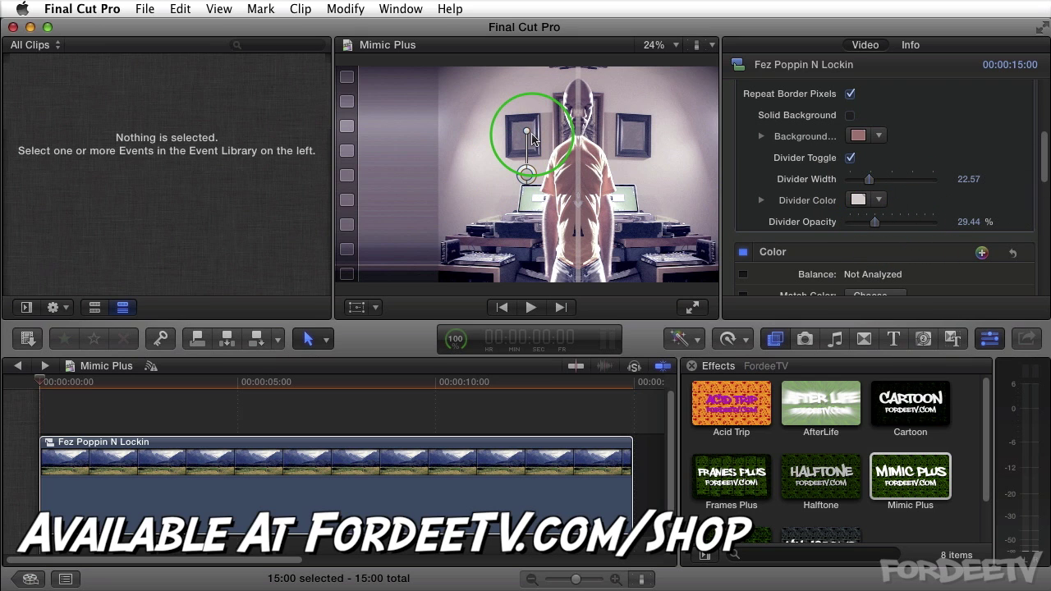
drag(531, 138, 530, 134)
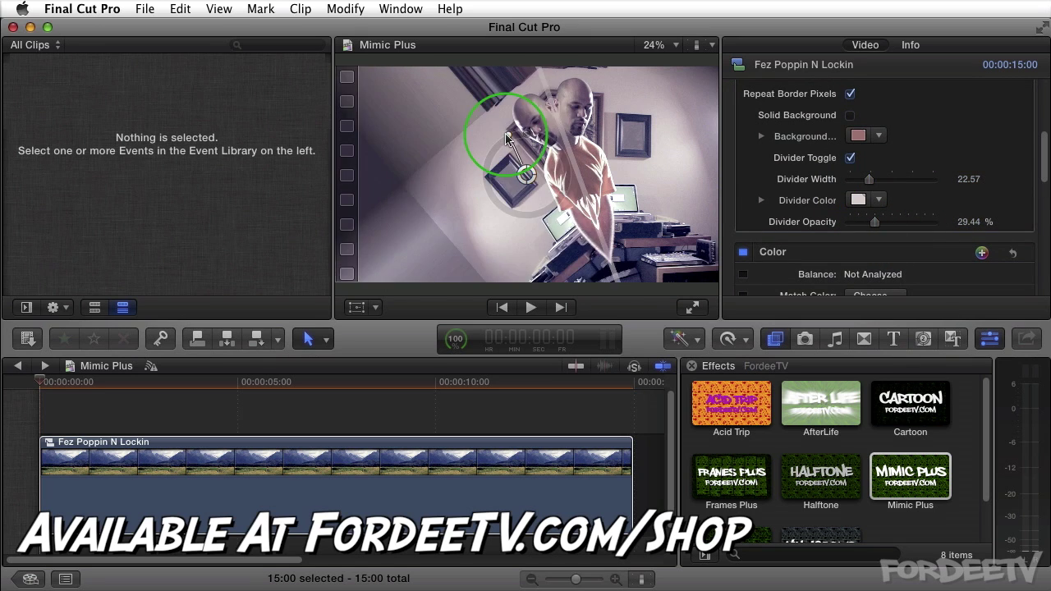